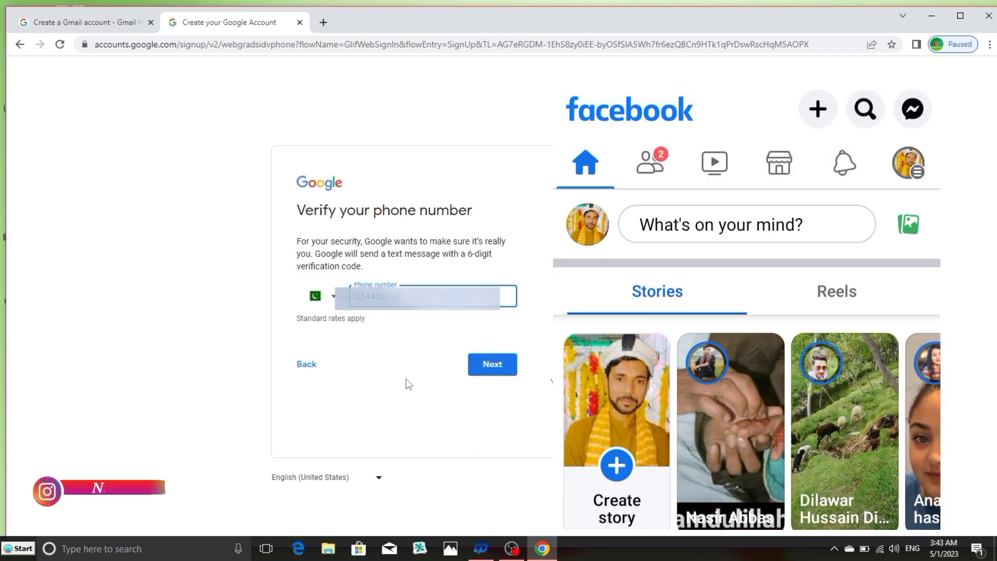
Submit the phone number and confirm it with the texted 6-digit verification code.
left_click(495, 366)
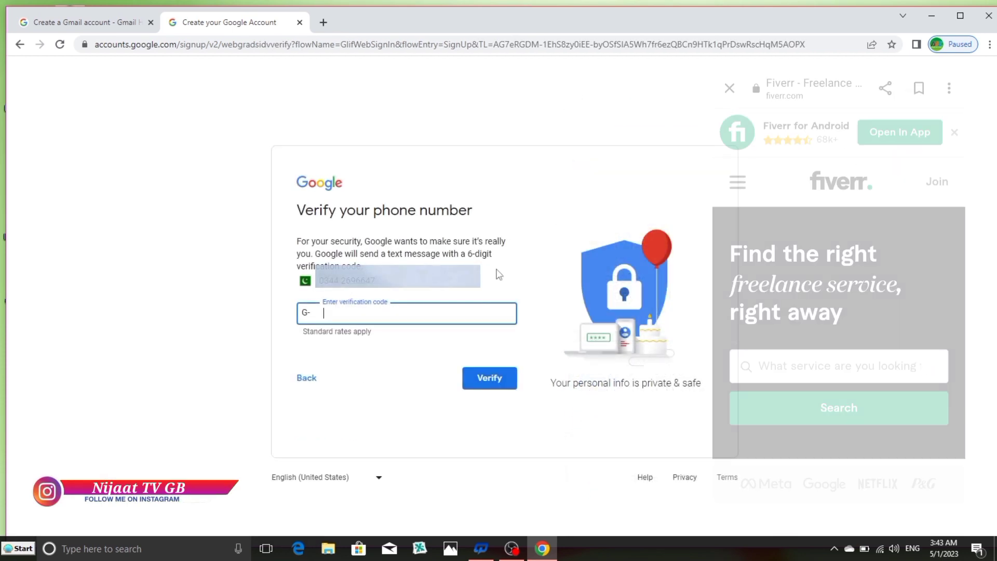
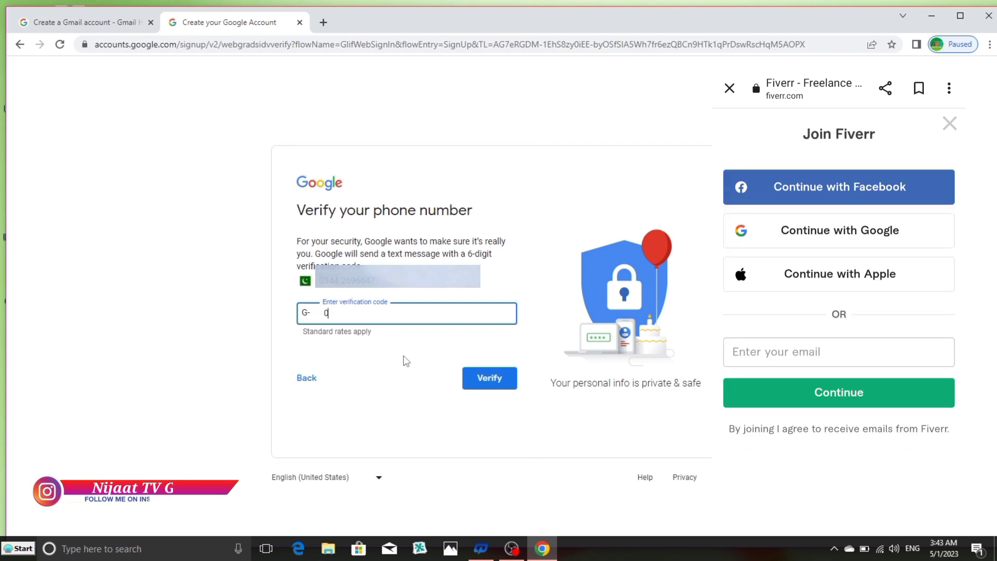
left_click(487, 380)
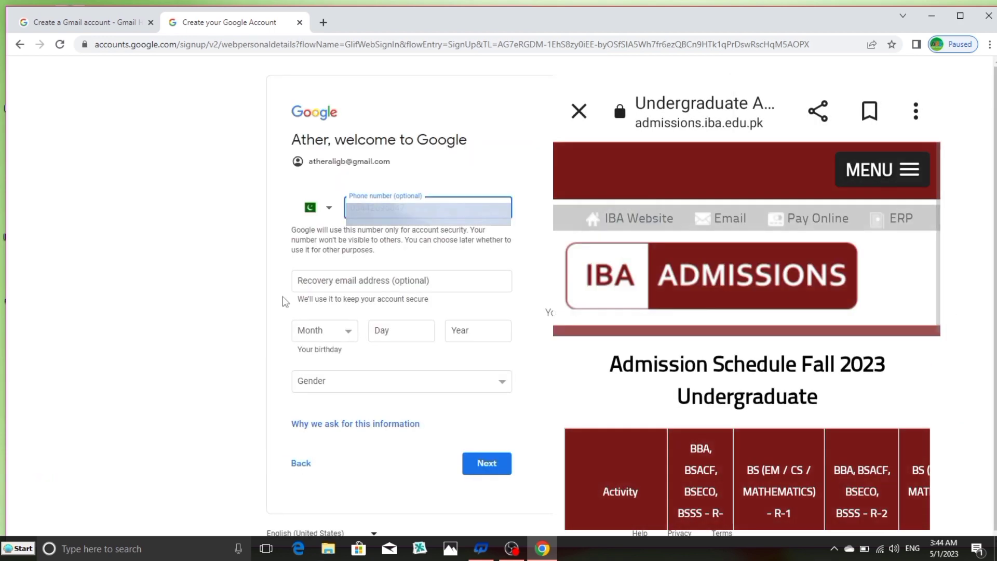
left_click(382, 281)
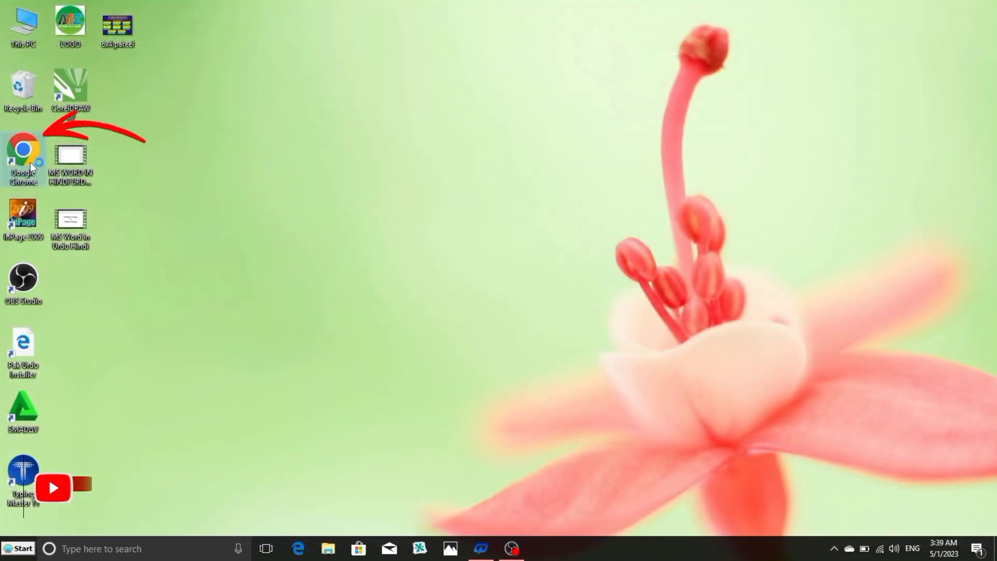
Launch Chrome and search Google for 'sign up gmail account'.
double_click(24, 151)
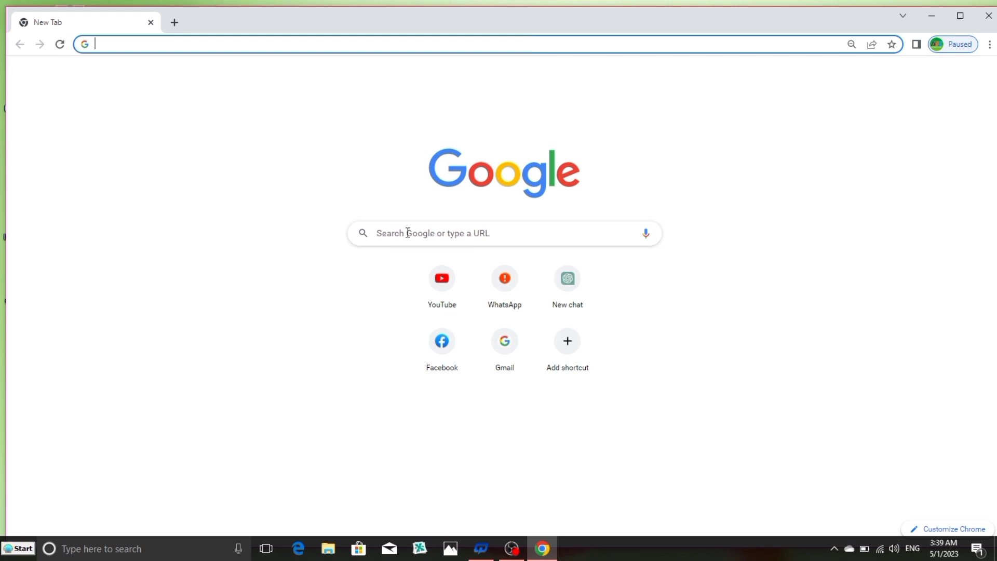
left_click(407, 233)
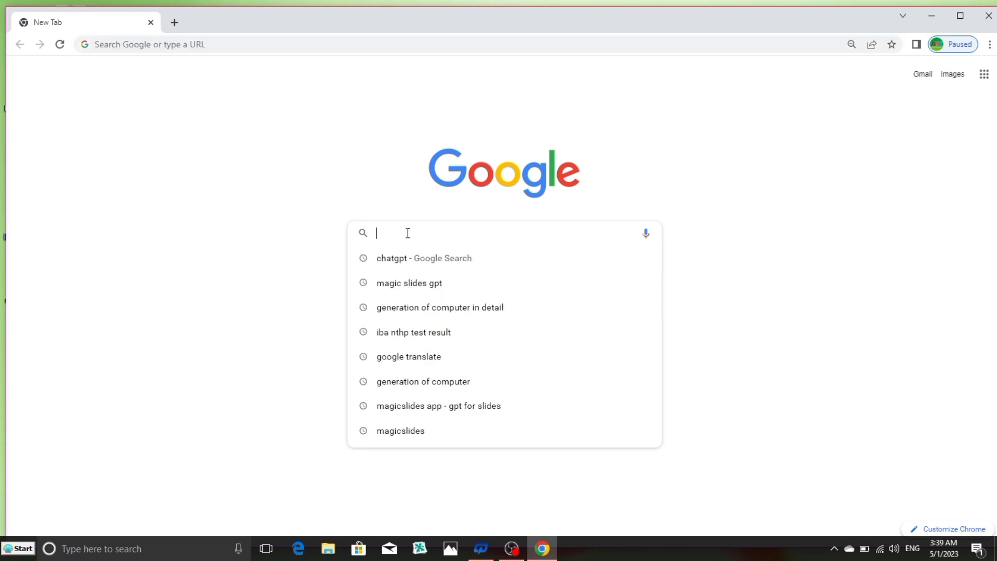
type("sign")
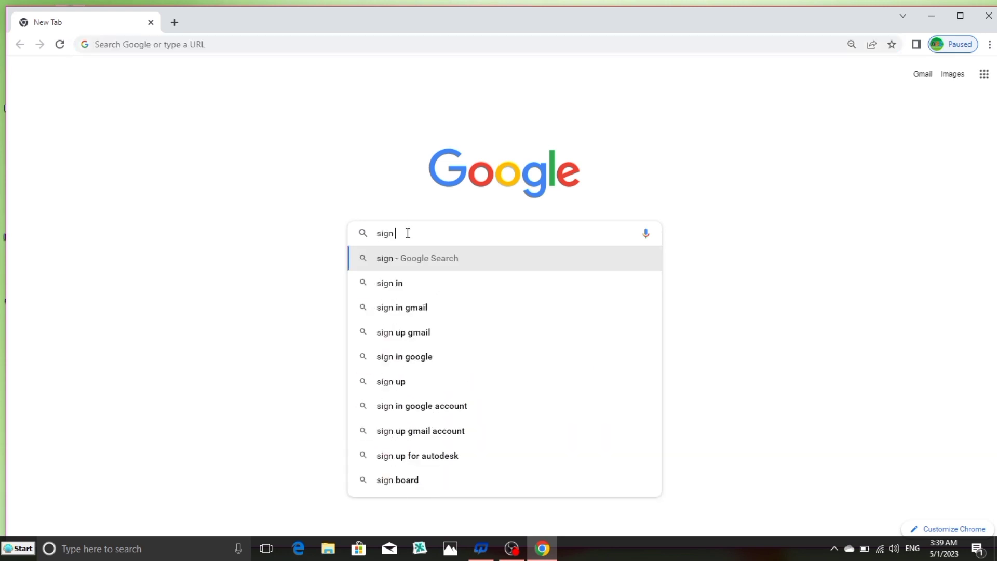
type(" up gmail")
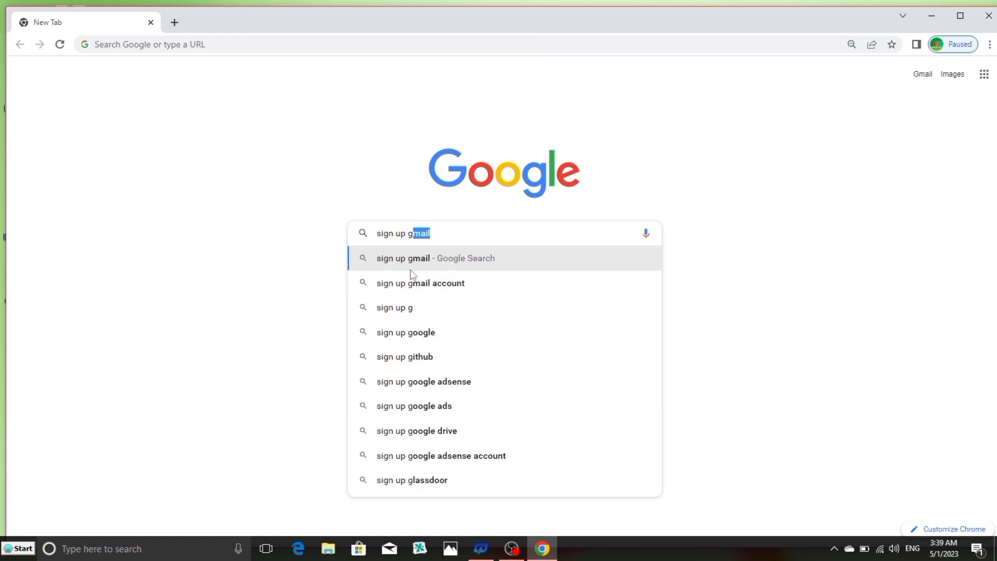
left_click(420, 286)
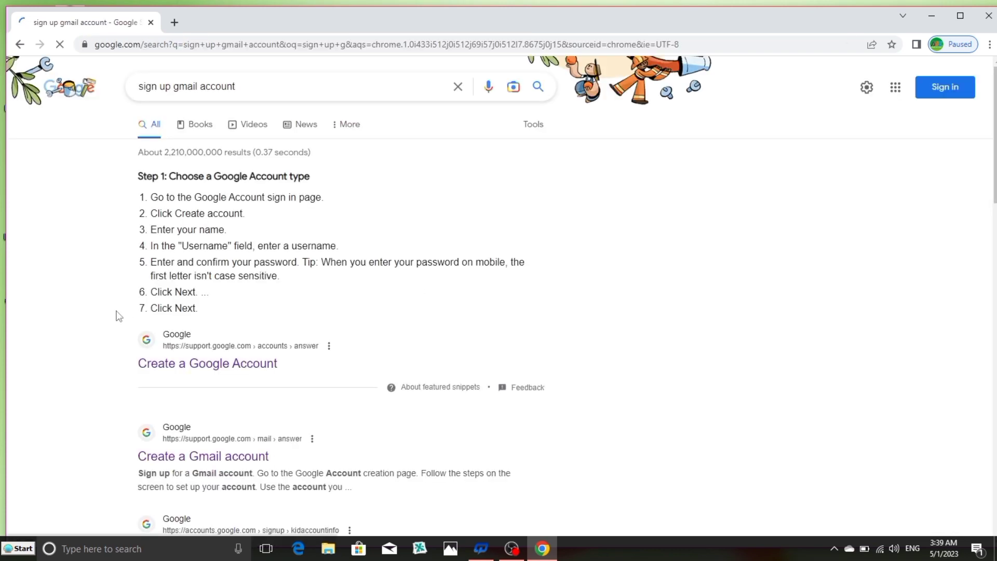
Open the Gmail help article on creating an account and follow its 'Create an account' link.
scroll(101, 343, "down", 1)
scroll(101, 342, "down", 2)
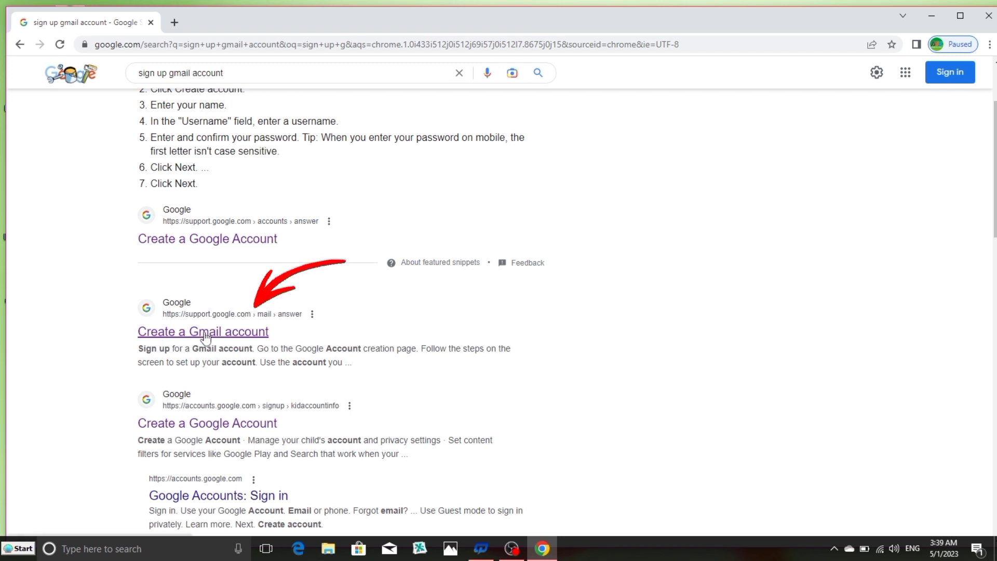
left_click(206, 335)
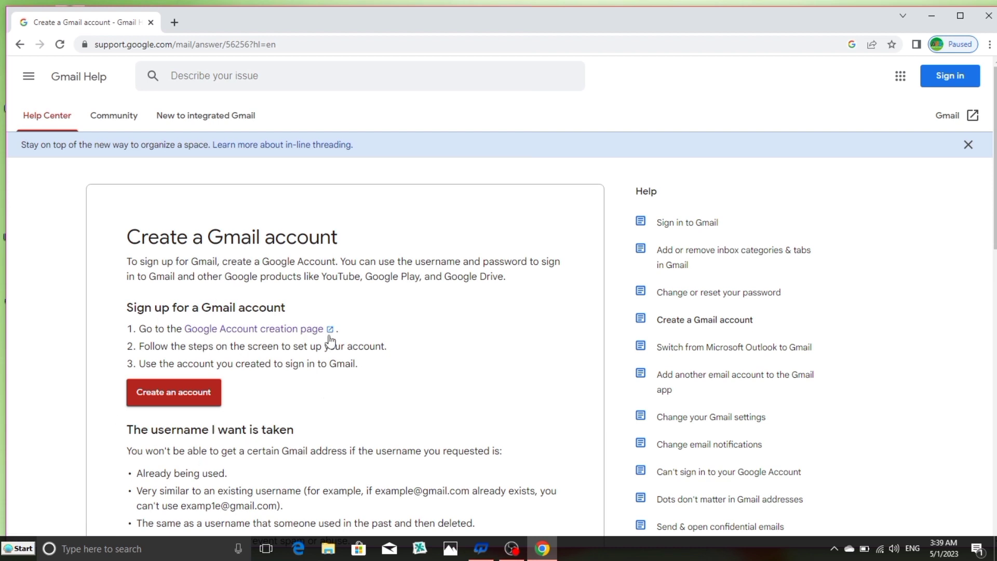
left_click(160, 401)
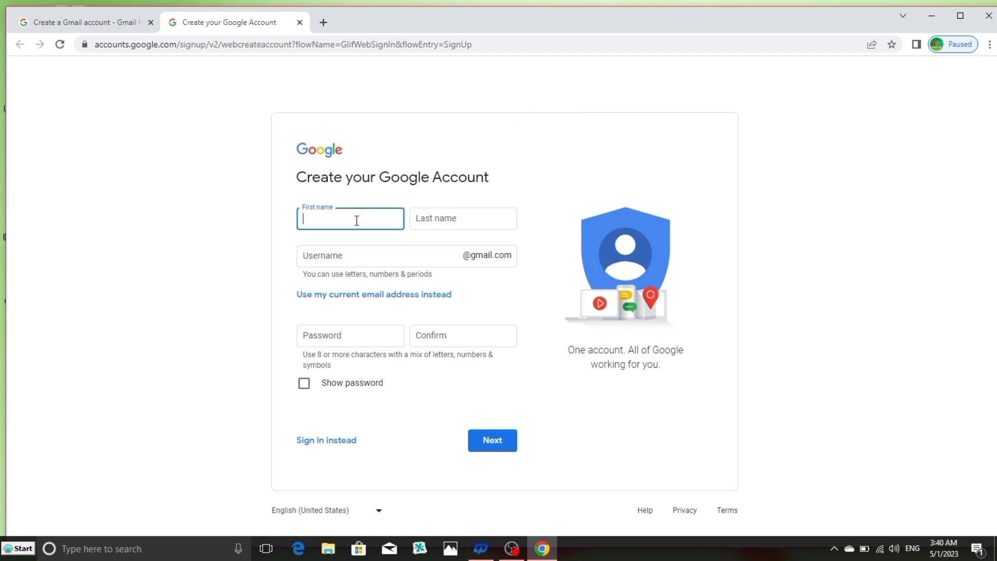
Enter the user's first name and last name on the Create your Google Account form.
key("Tab")
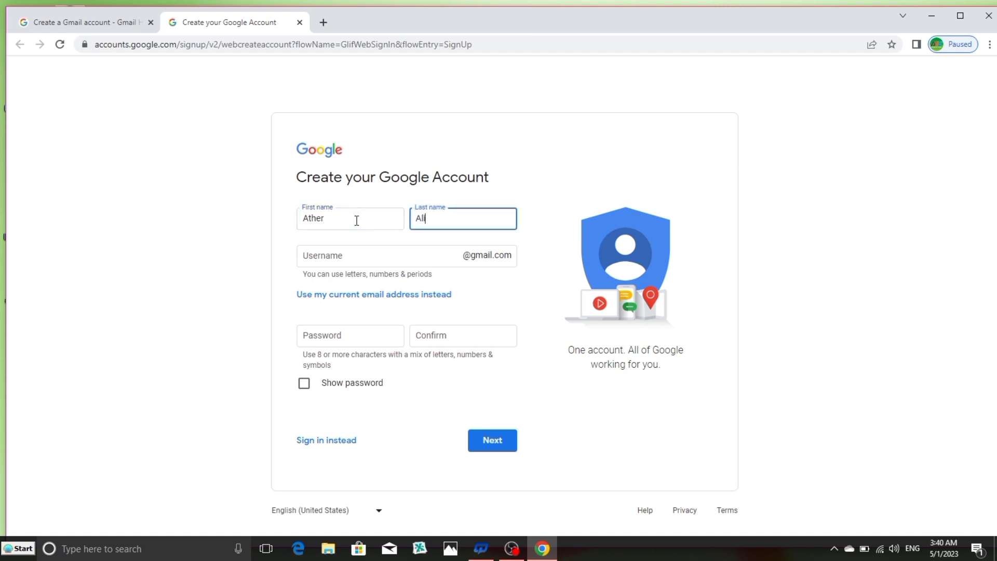
left_click(365, 257)
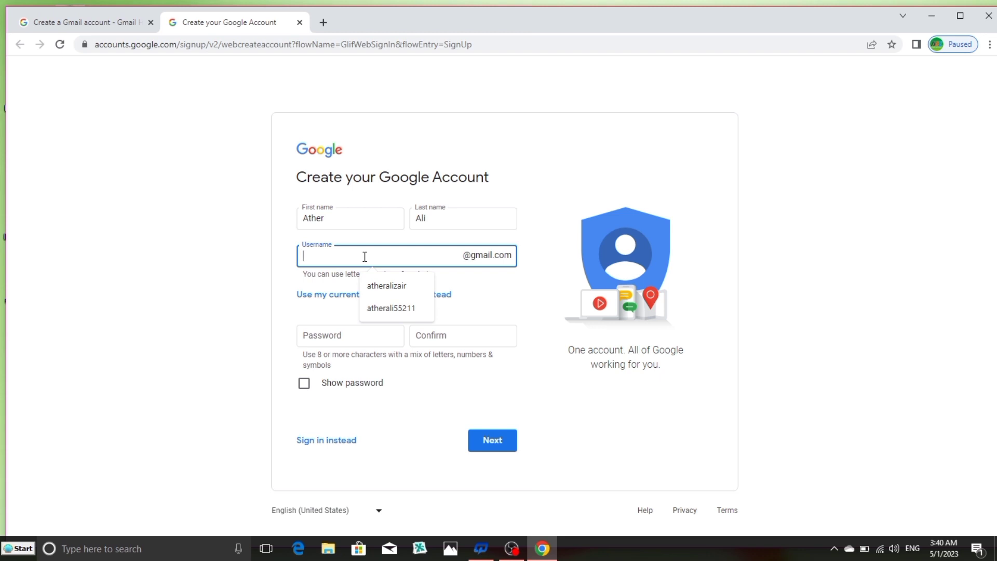
Try a name-based username, lengthening it after it is rejected as too short.
left_click(494, 281)
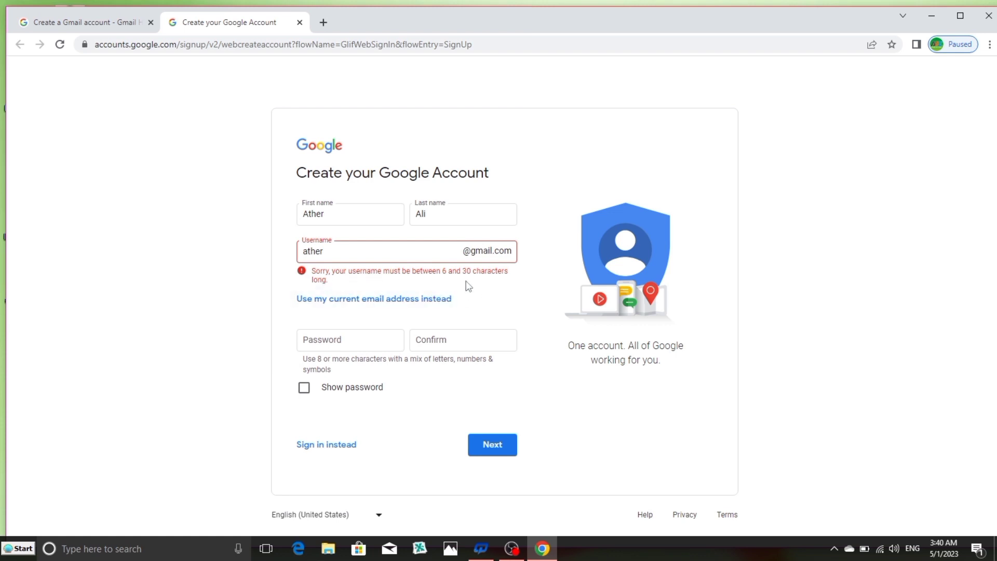
left_click(349, 252)
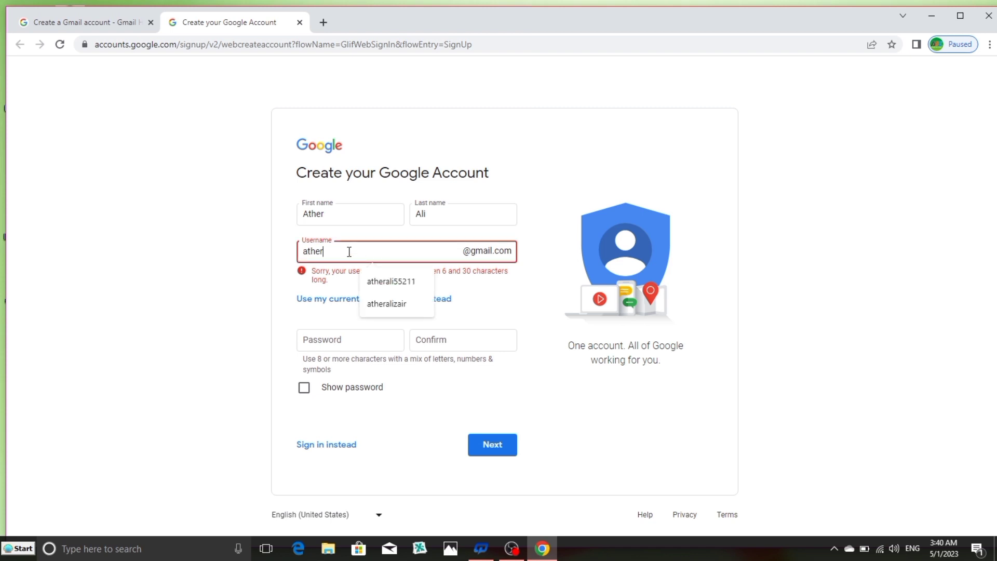
left_click(507, 298)
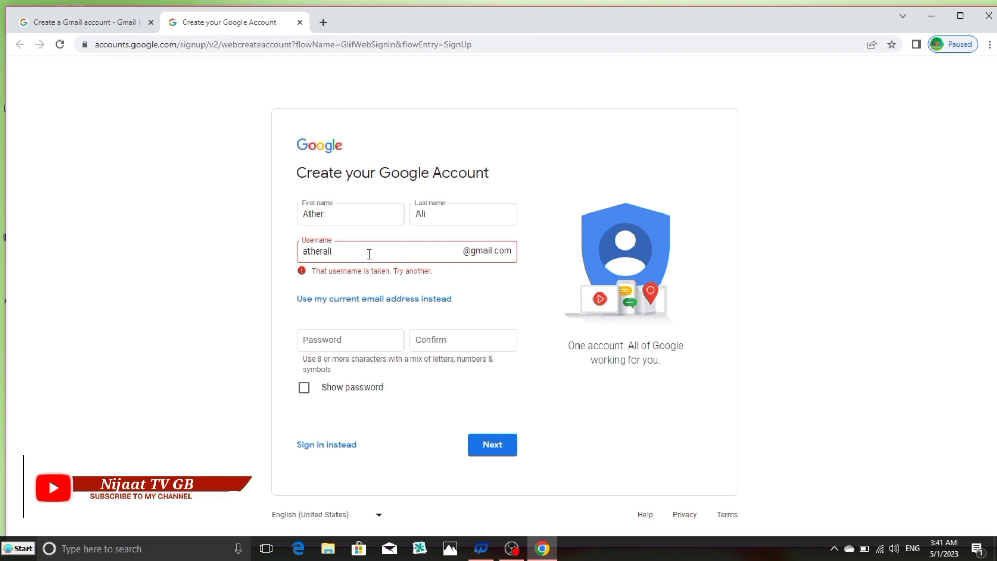
Add digits, then rework the username's ending until it is accepted as available.
left_click(351, 253)
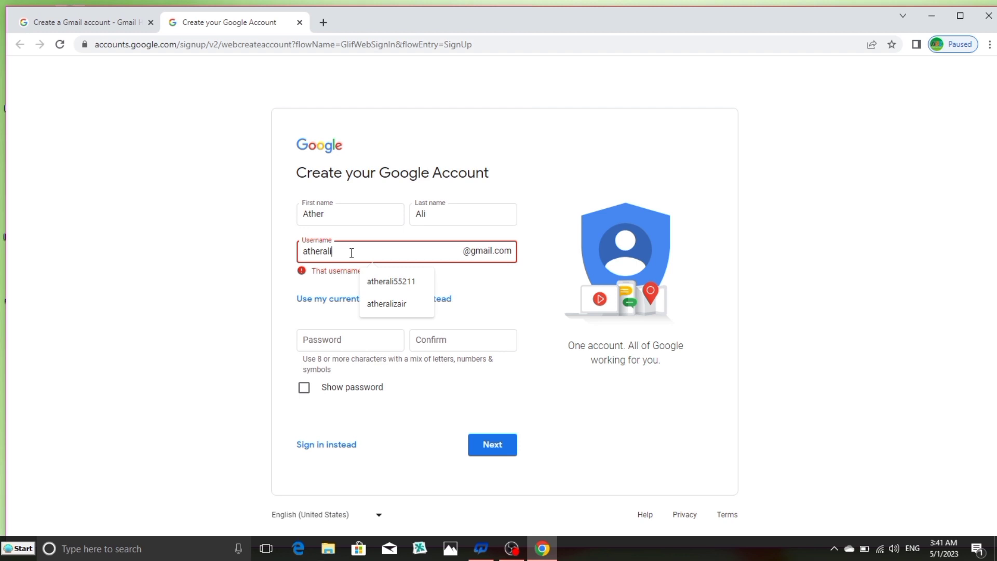
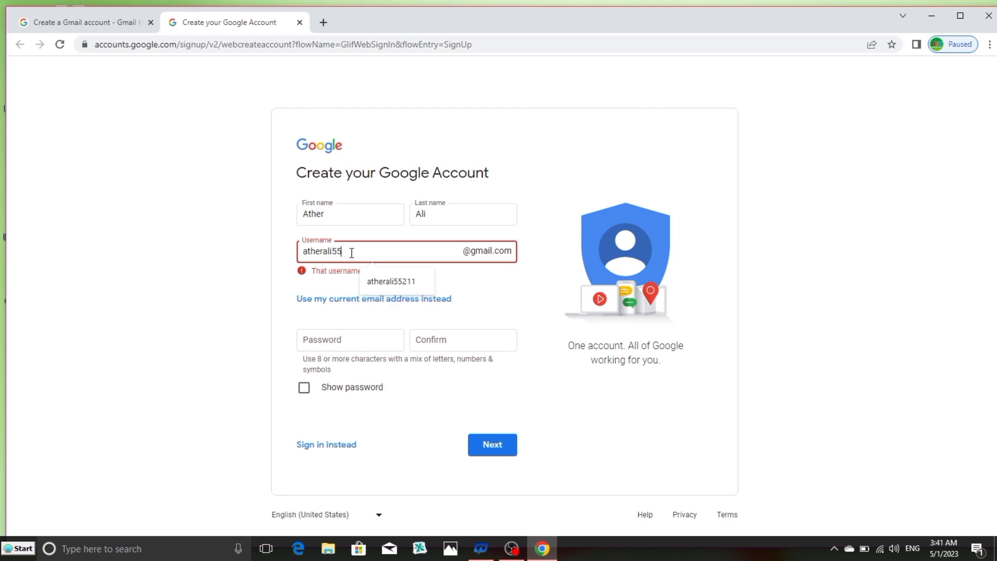
left_click(471, 289)
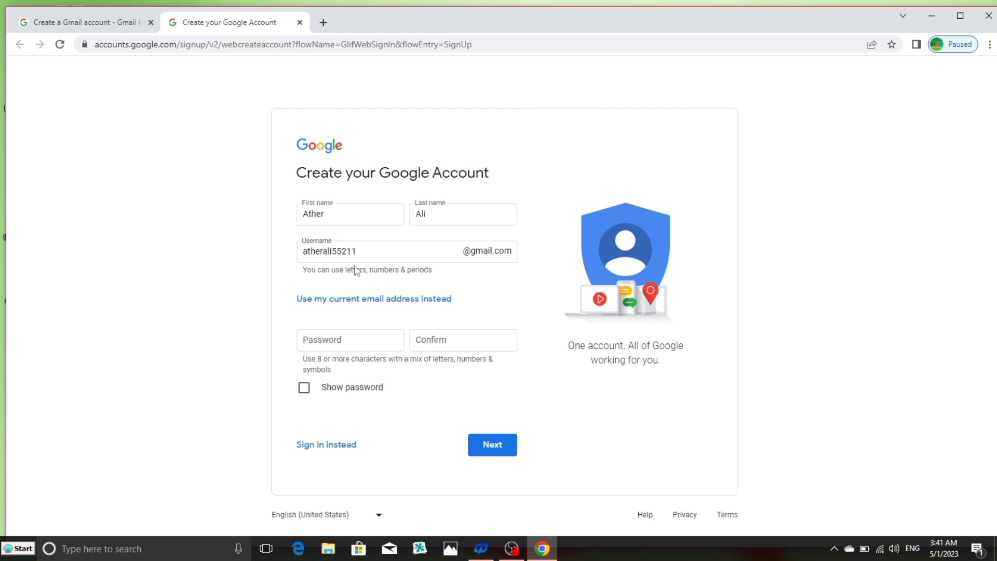
left_click(371, 251)
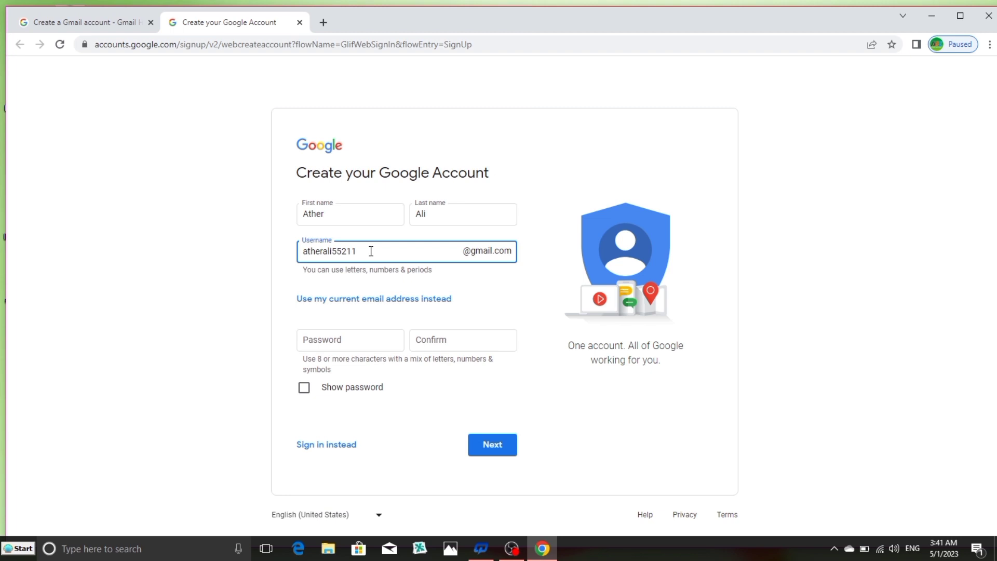
key("BackSpace")
key("BackSpace")
key("BackSpace")
key("BackSpace")
key("BackSpace")
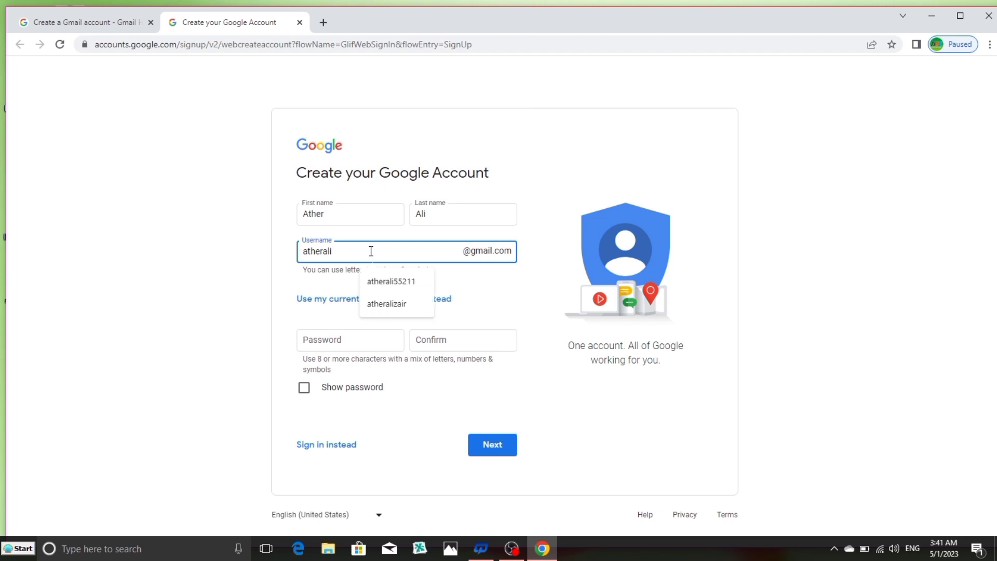
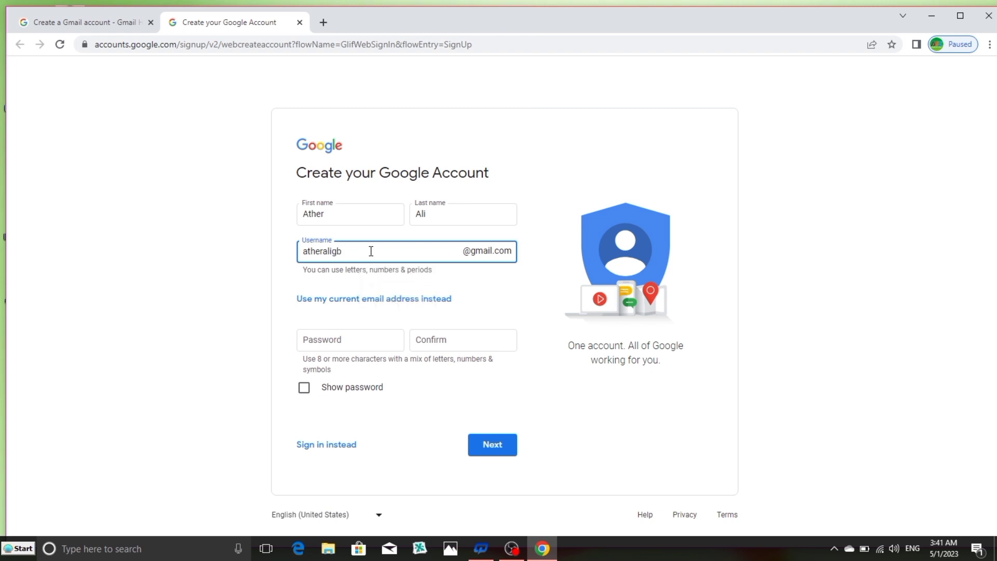
left_click(505, 283)
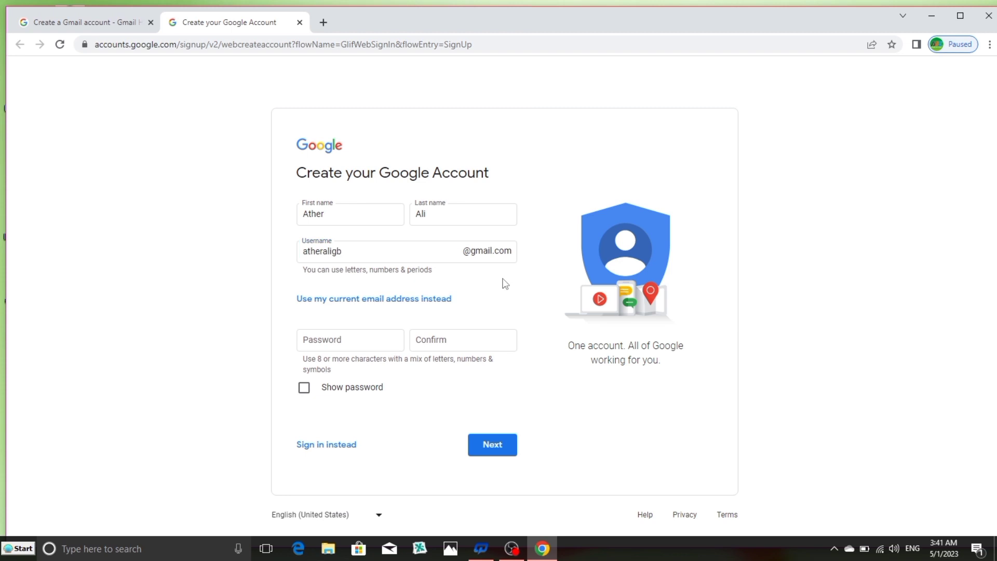
Enter and confirm the account password, tick Show password, and submit the form.
left_click(362, 340)
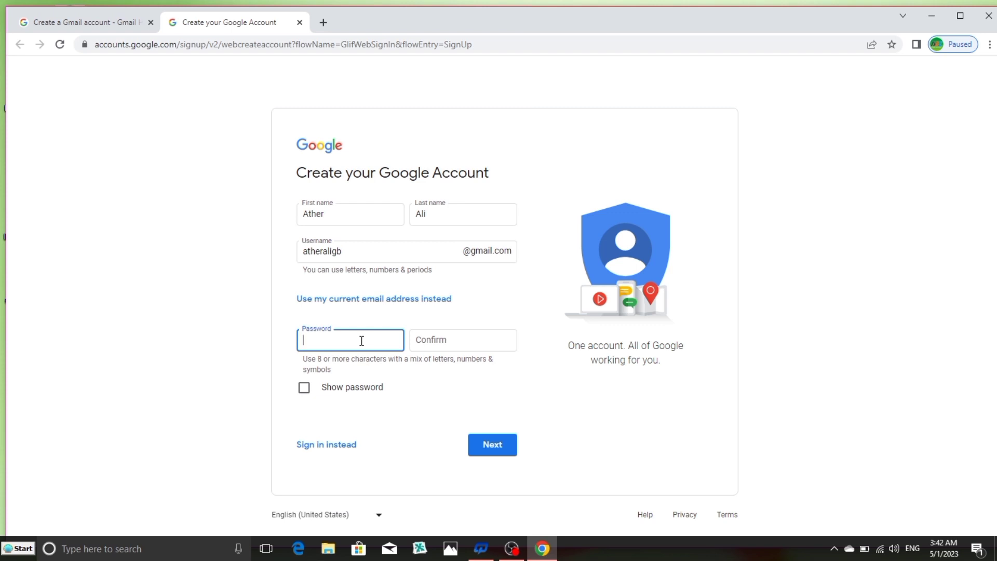
type("••••••••••")
key("Tab")
type("••••••••••")
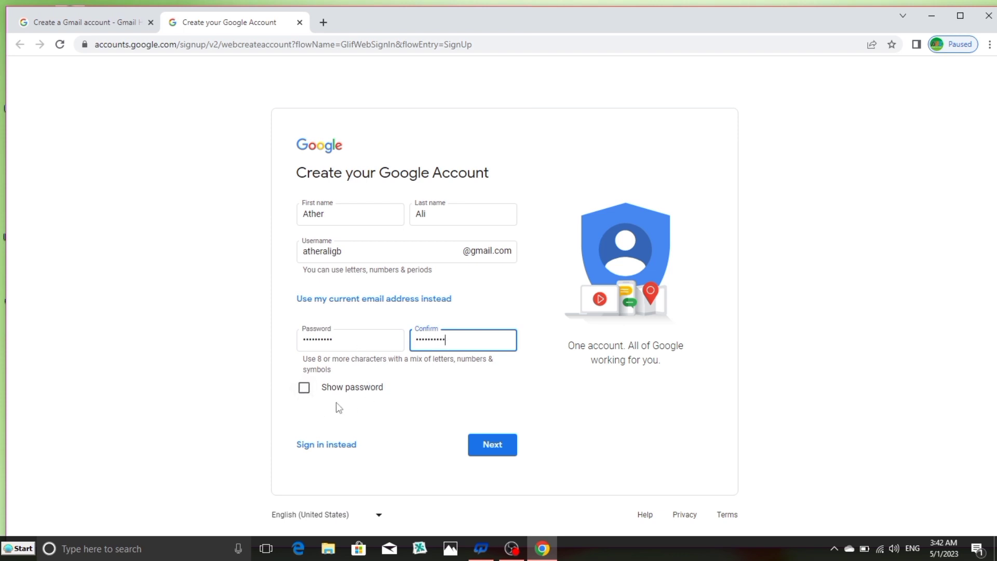
left_click(303, 391)
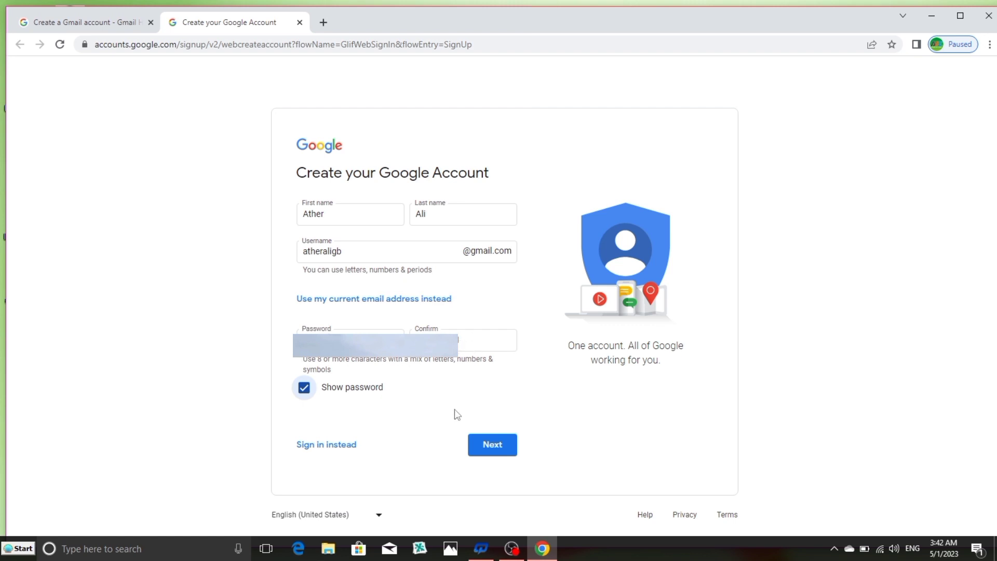
left_click(492, 446)
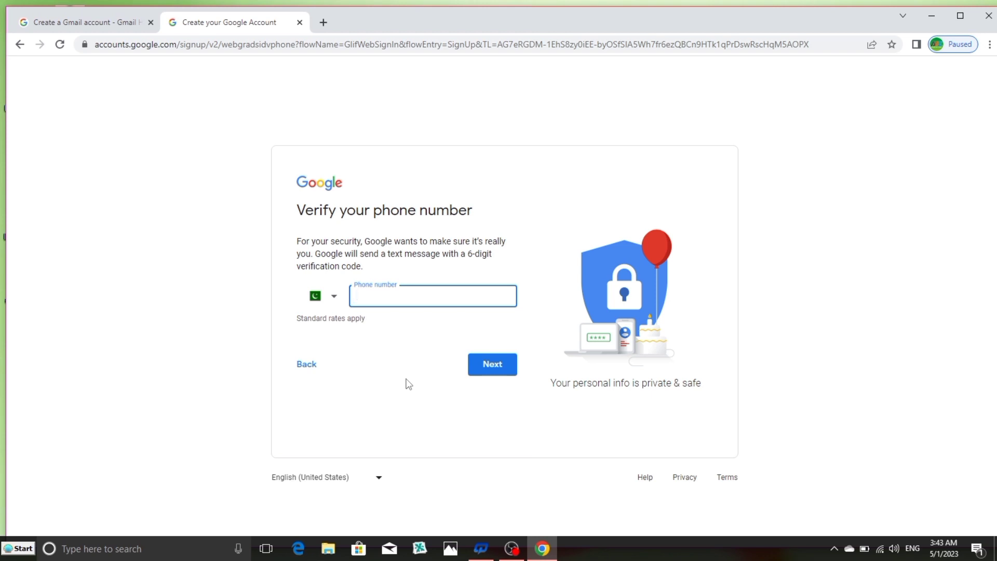
Enter the phone number for verification and request the code.
type("034426")
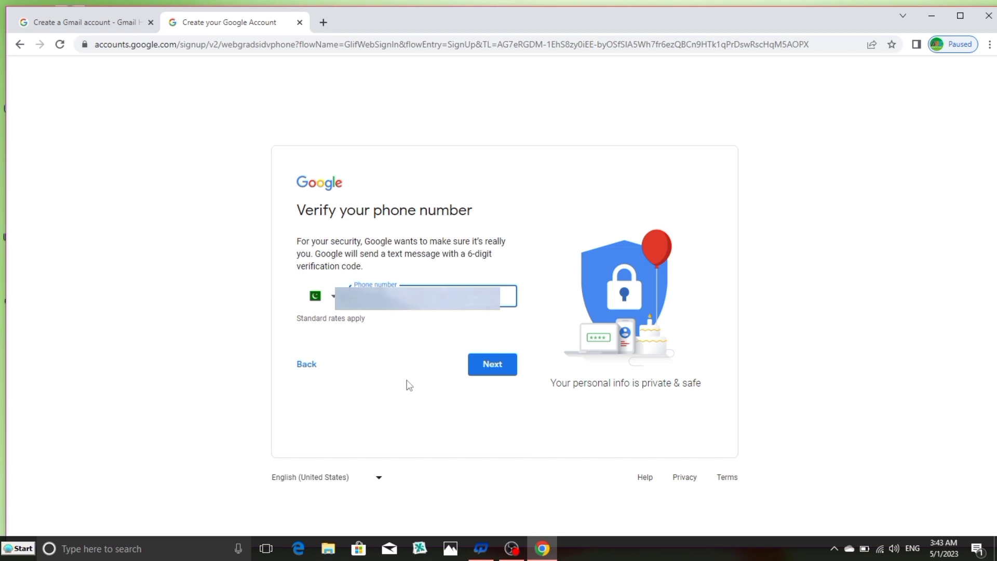
left_click(495, 365)
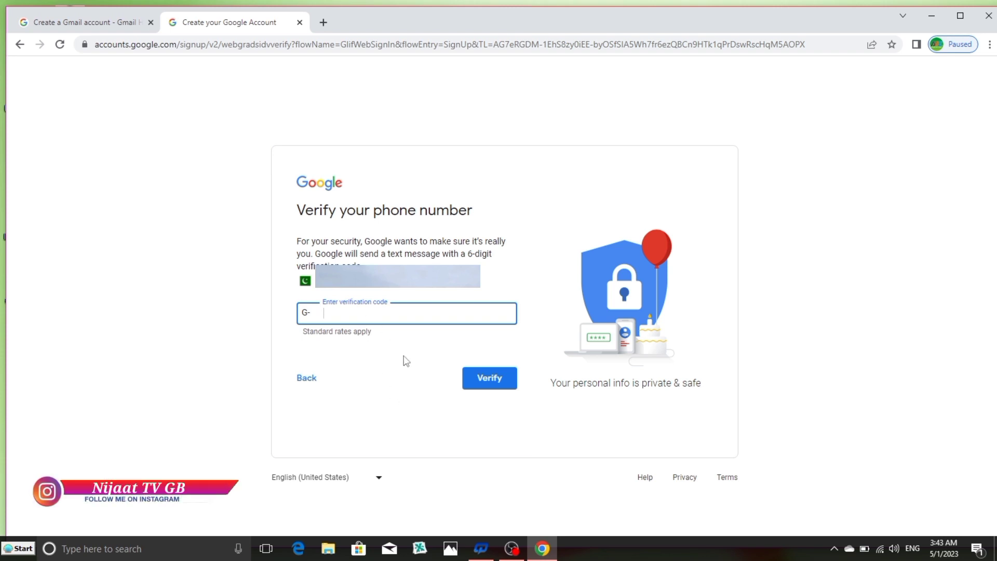
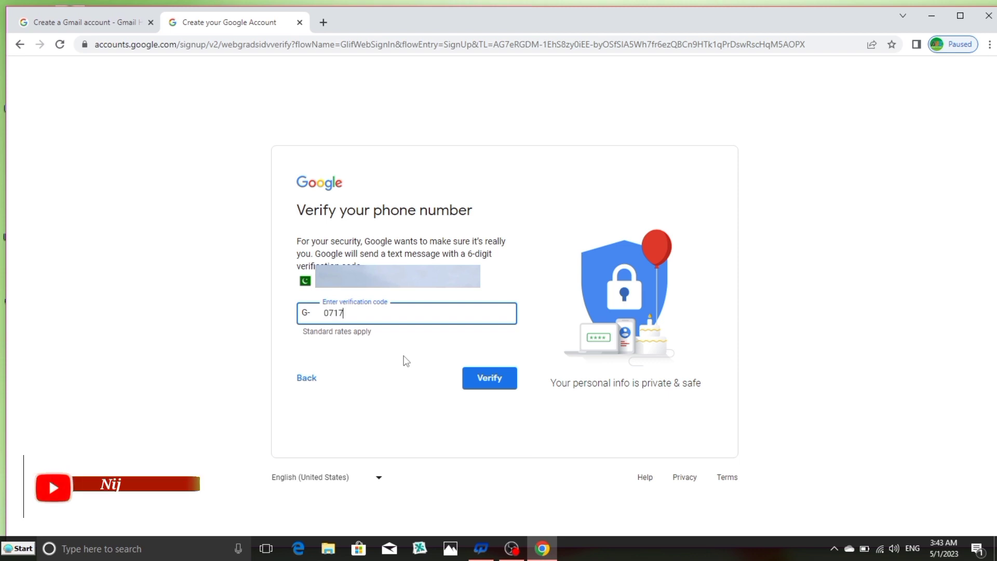
Enter the received 6-digit code and verify the phone.
left_click(487, 382)
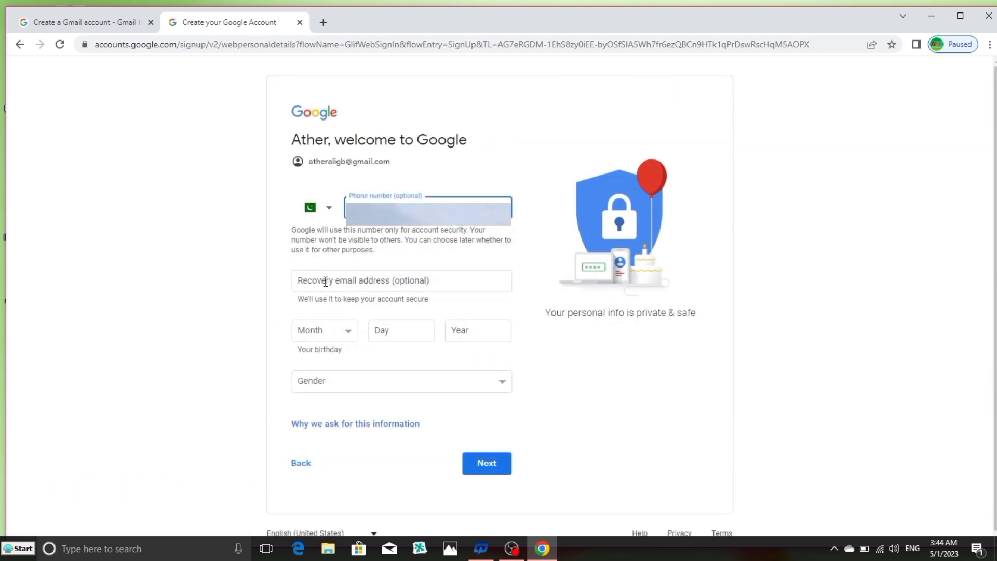
Enter the recovery email address and a birthday of March 04.
left_click(382, 282)
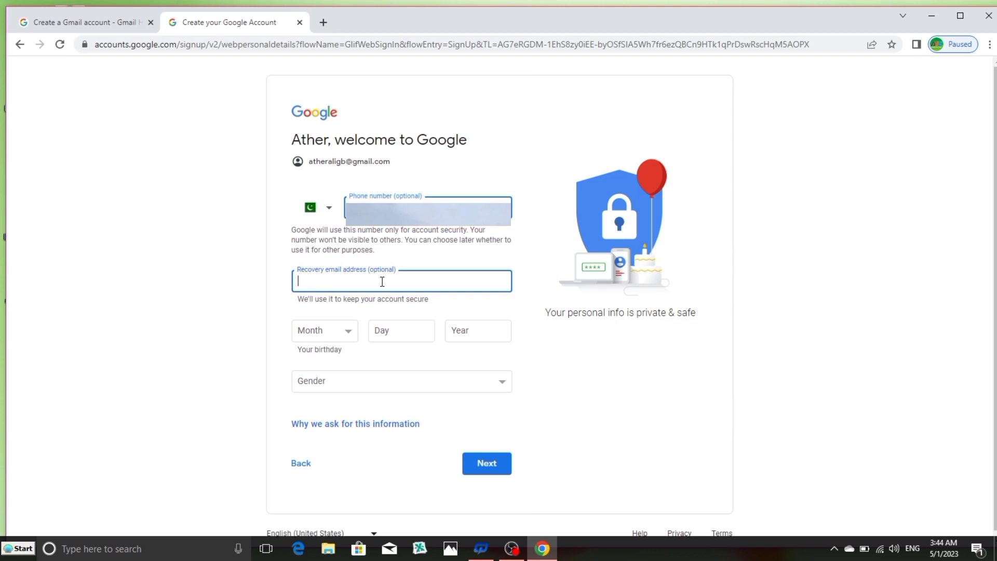
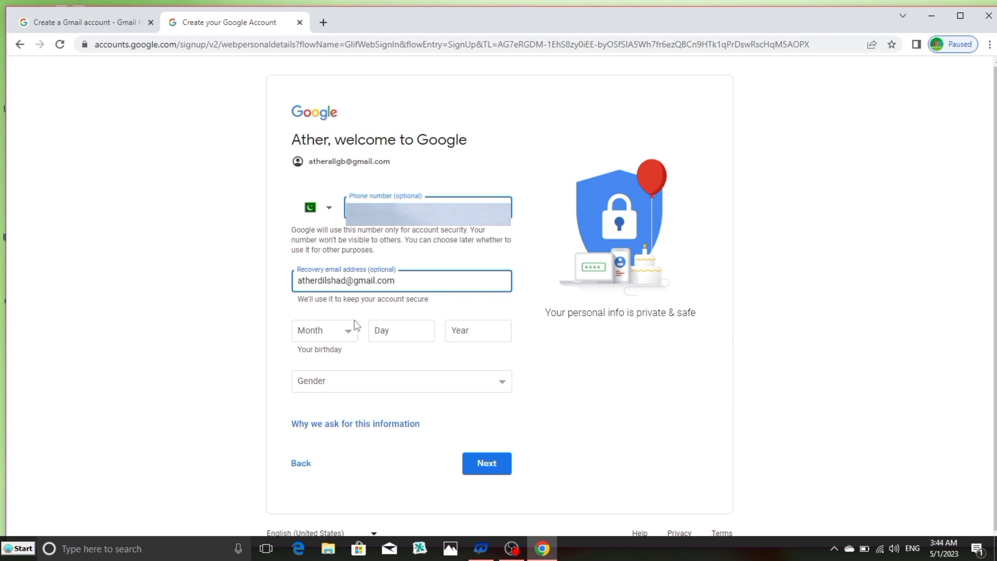
left_click(348, 333)
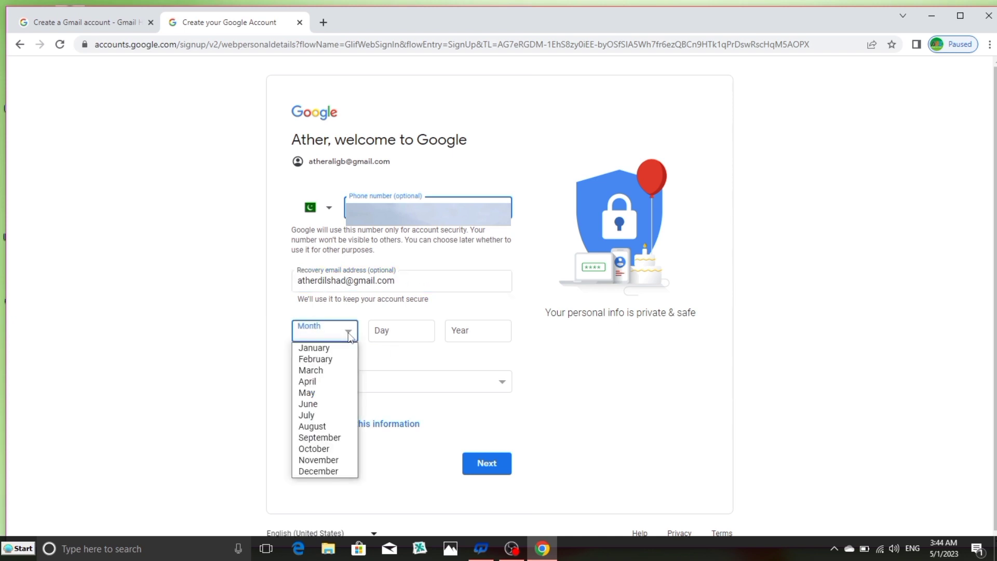
left_click(327, 349)
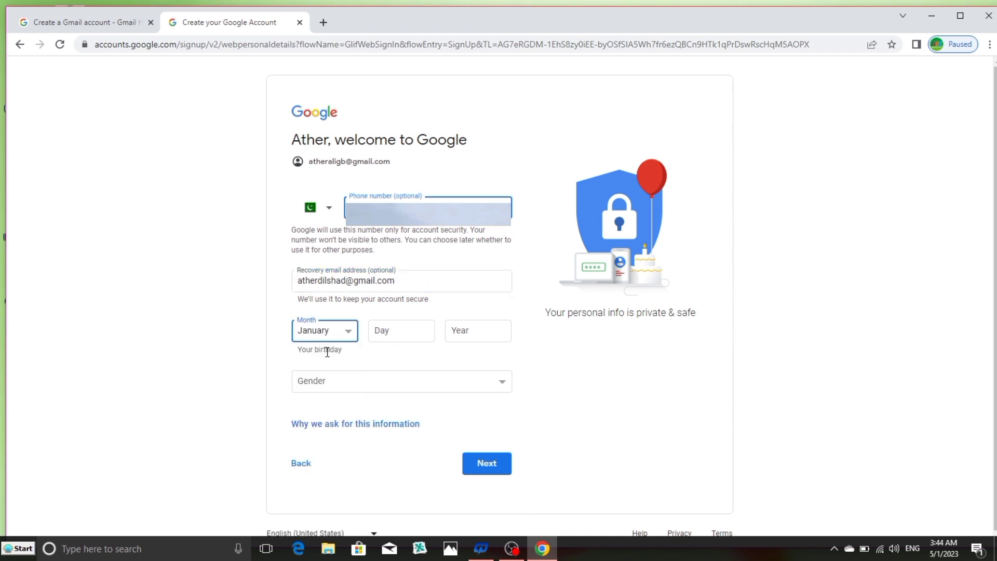
left_click(348, 334)
left_click(331, 372)
left_click(427, 333)
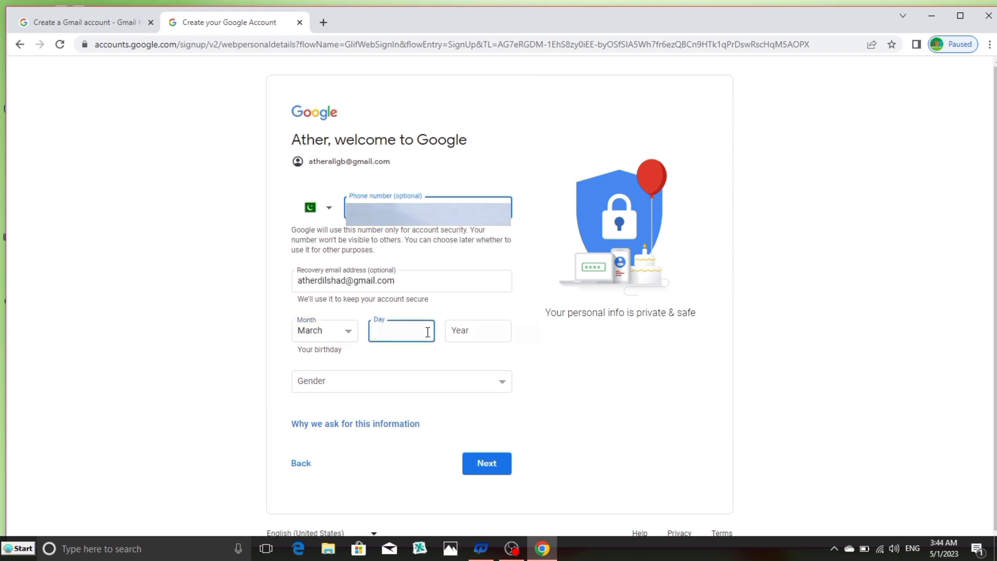
type("3")
key("BackSpace")
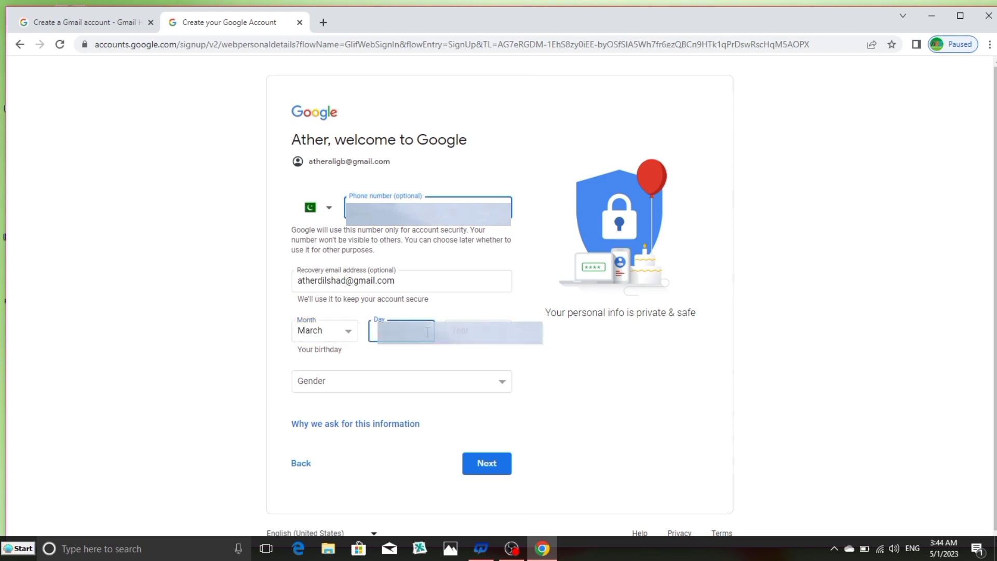
type("04")
left_click(466, 331)
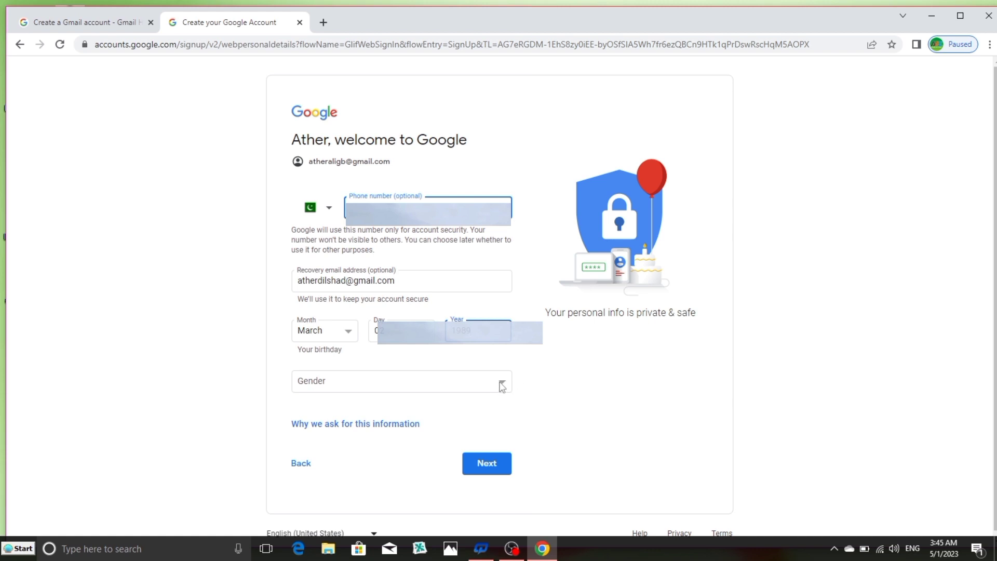
Set gender to Male, submit the details, and opt in to extra phone-number uses.
left_click(502, 384)
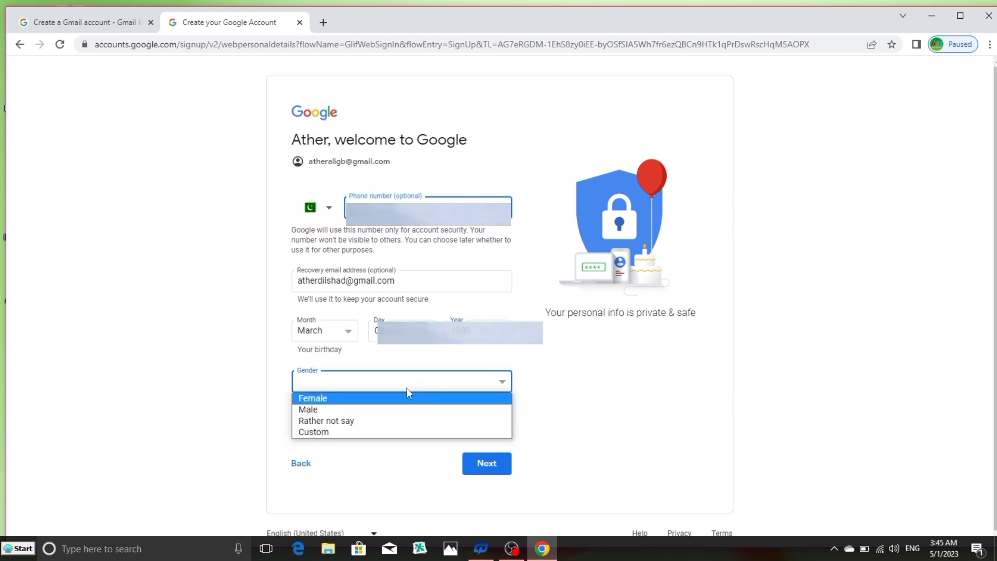
left_click(387, 412)
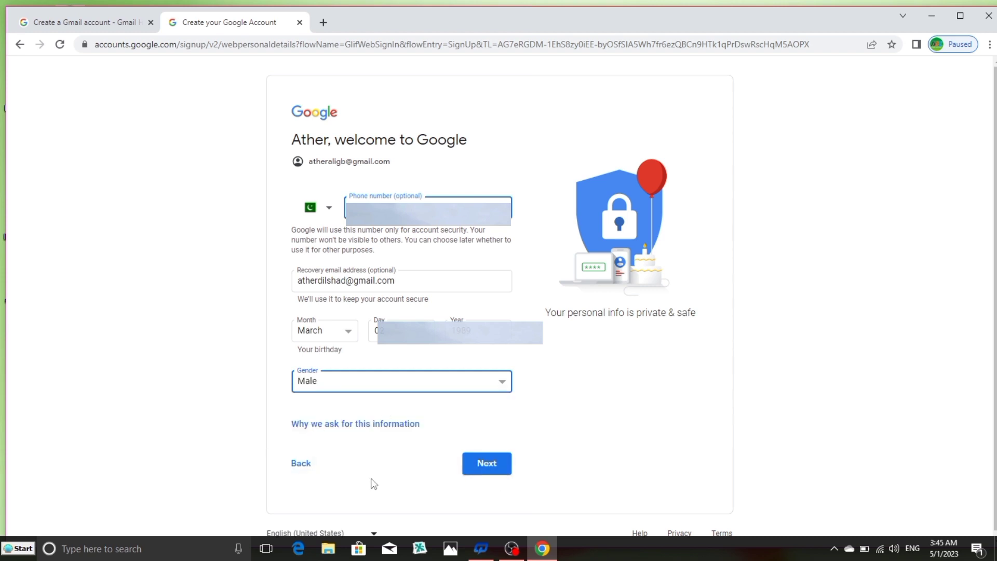
left_click(484, 470)
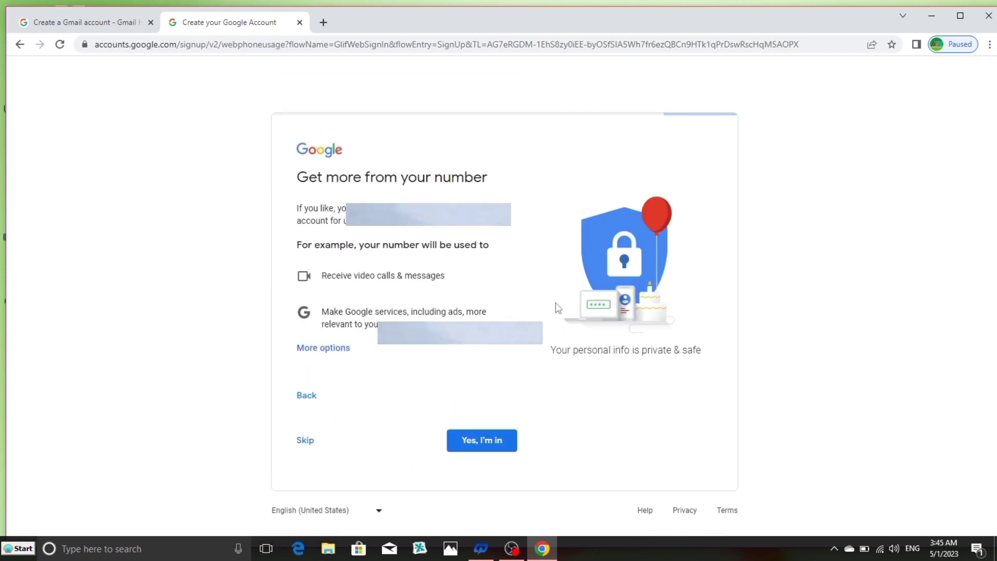
left_click(476, 451)
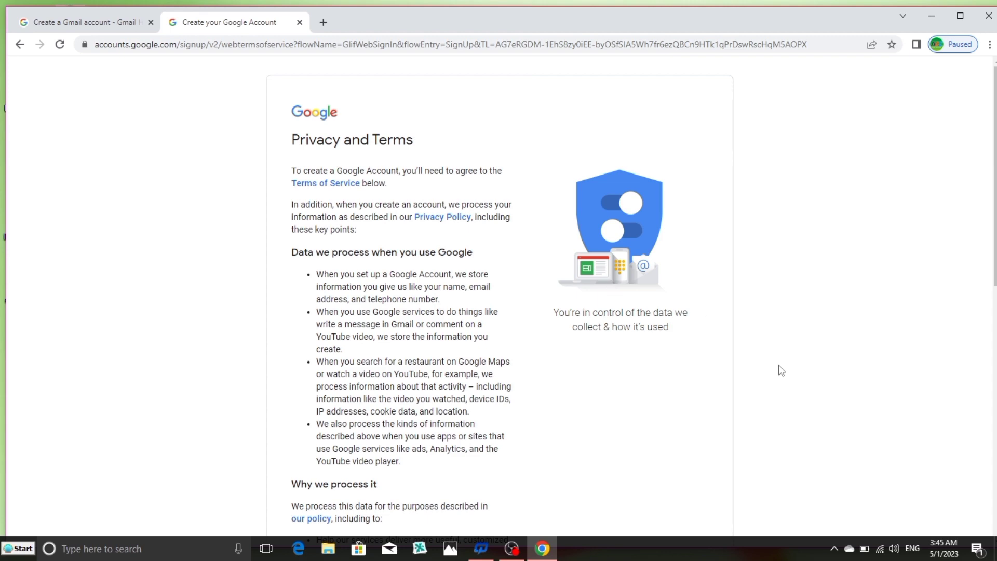
Scroll through Privacy and Terms and click 'I agree' to create the account.
scroll(778, 365, "down", 10)
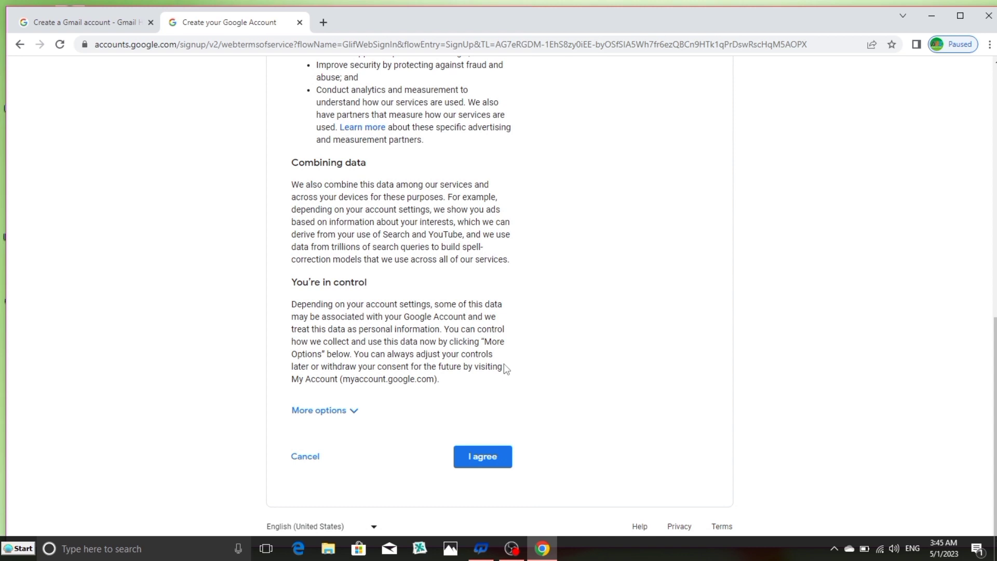
left_click(483, 466)
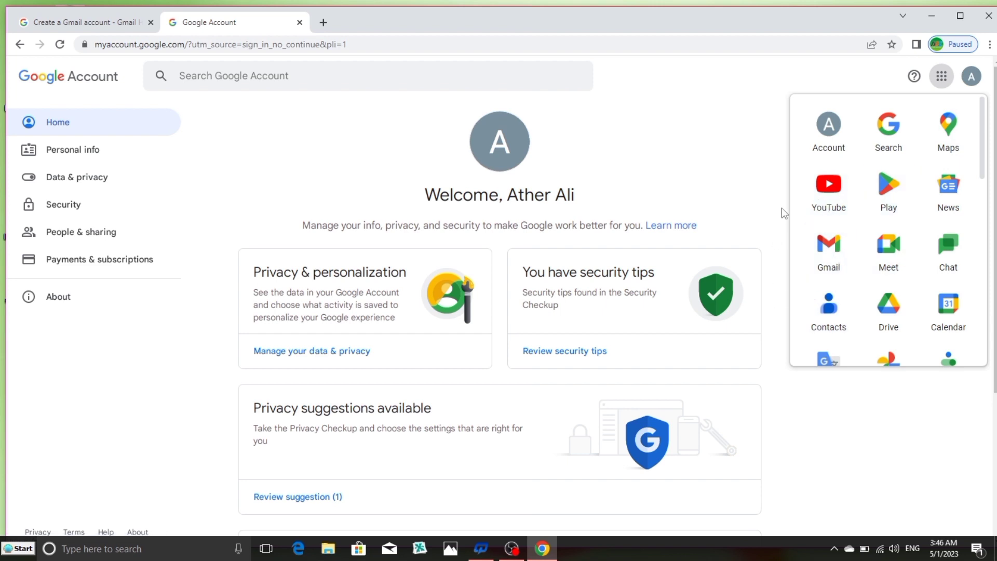
Launch Gmail from the Google apps launcher to view the new account's empty inbox.
left_click(827, 253)
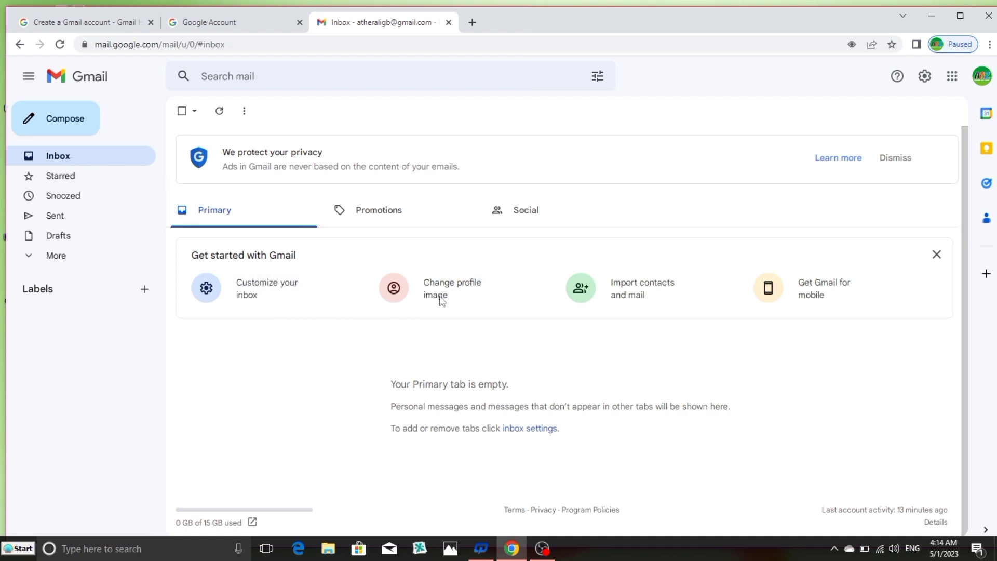
left_click(67, 221)
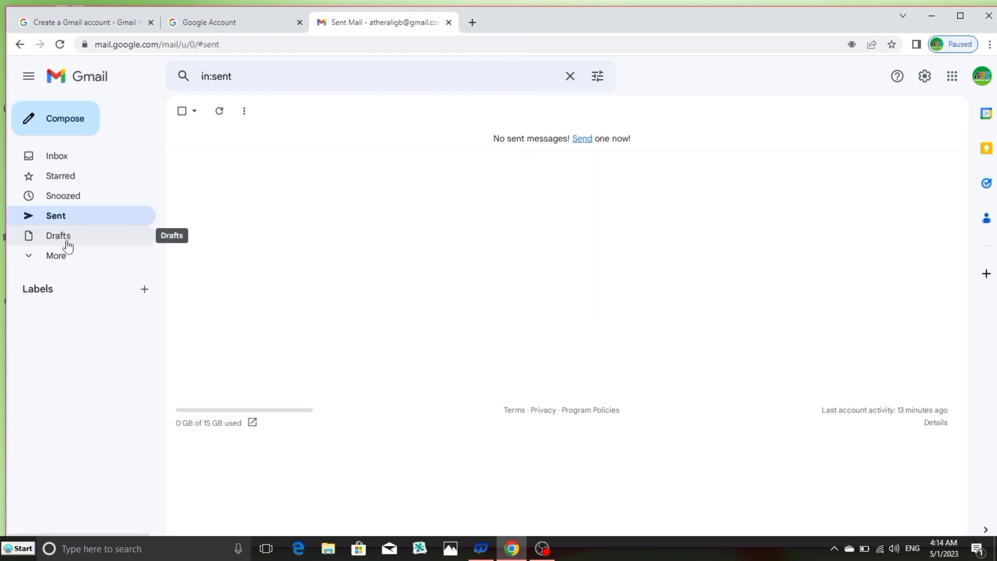
left_click(68, 243)
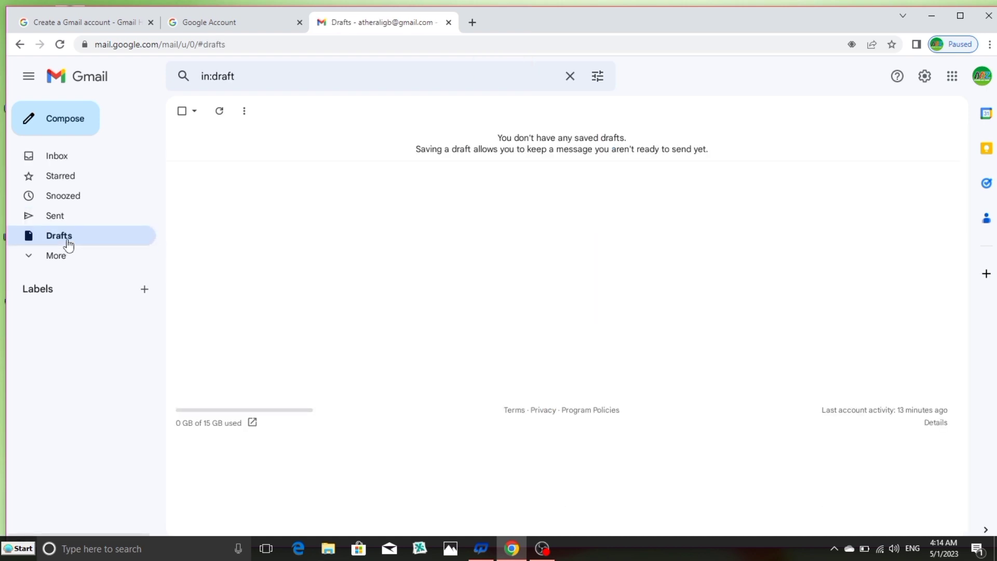
left_click(73, 160)
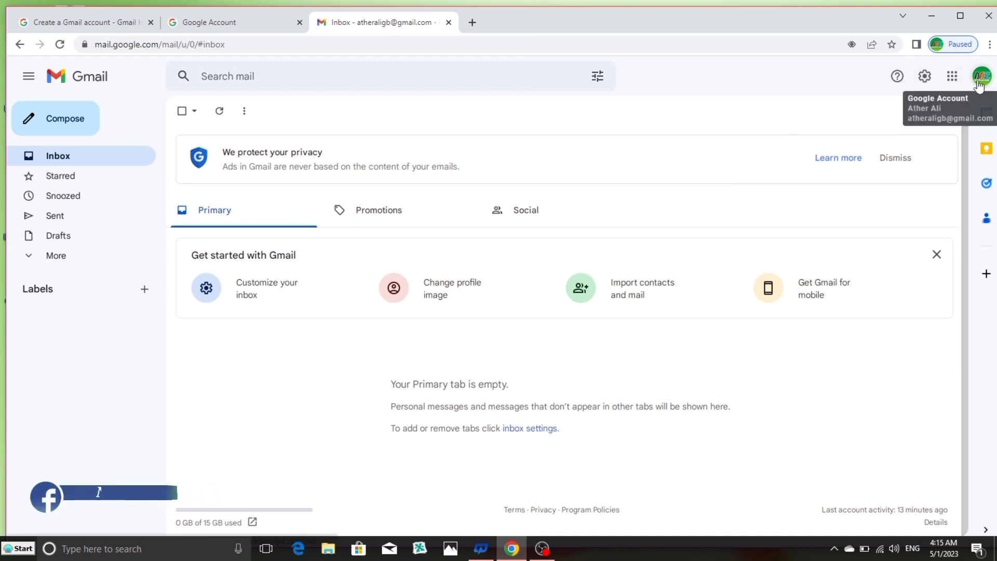
Sign out of the newly created account via the profile avatar menu.
left_click(979, 84)
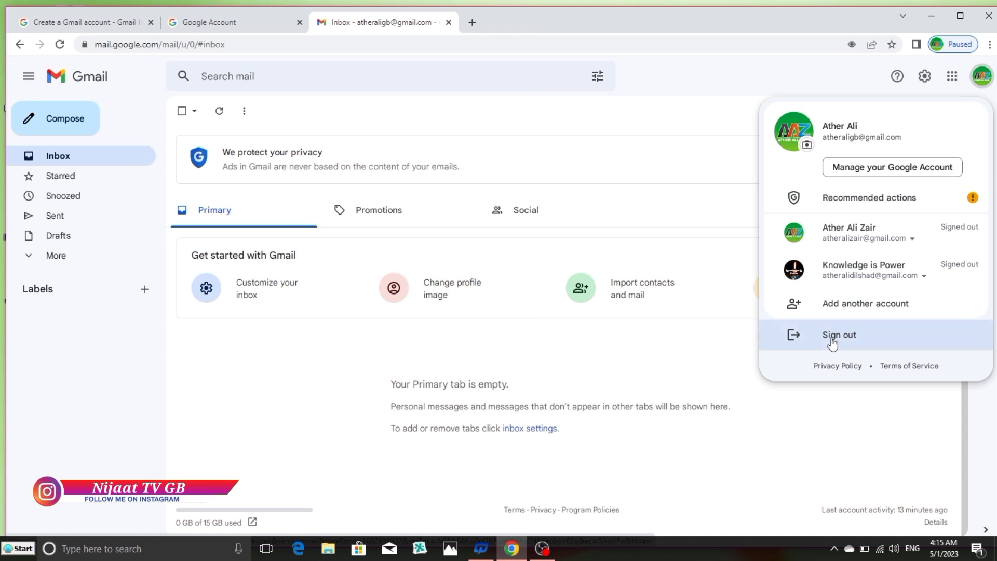
left_click(832, 338)
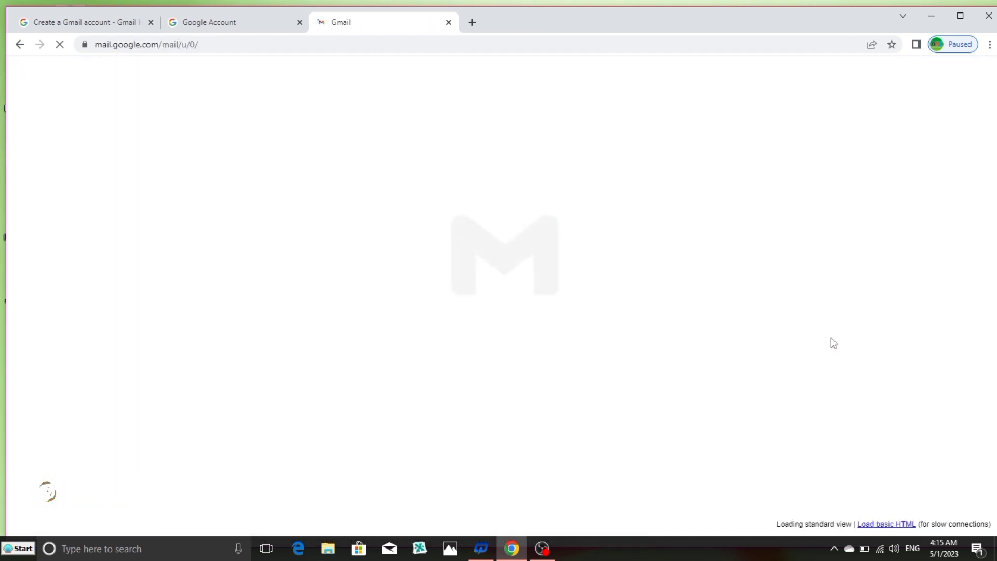